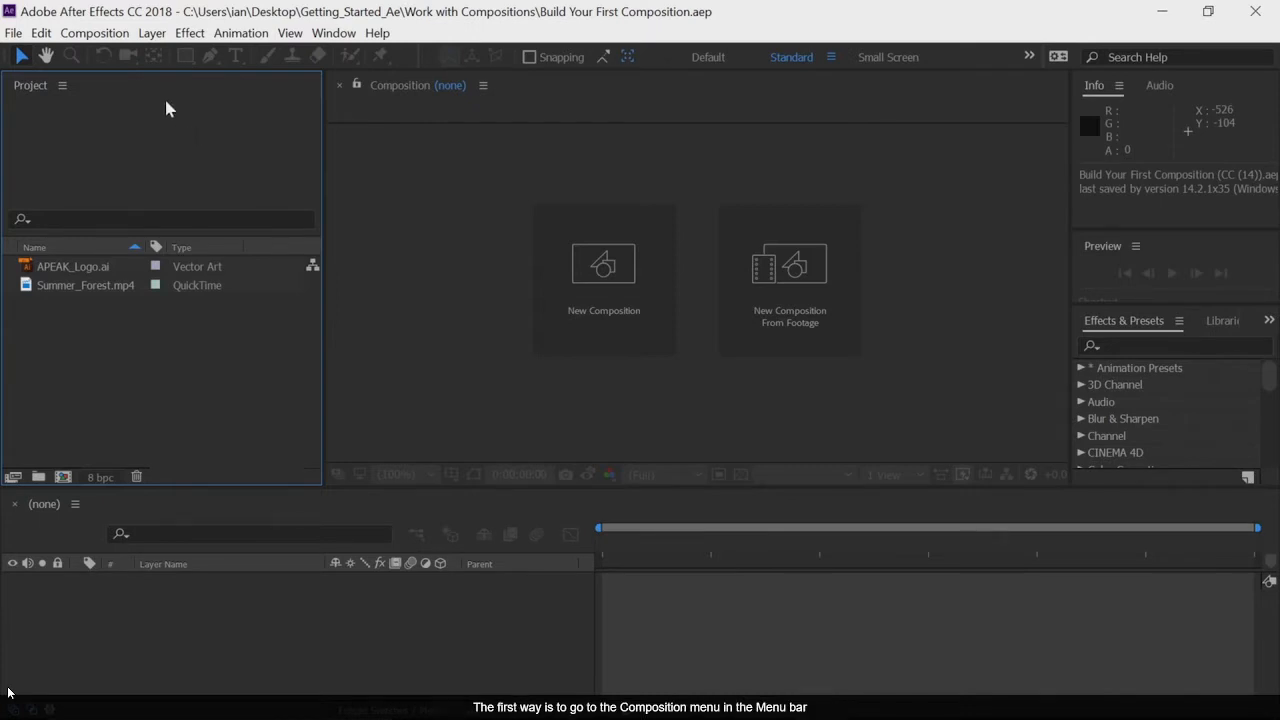
{"action": "left_click", "coordinate": [118, 37]}
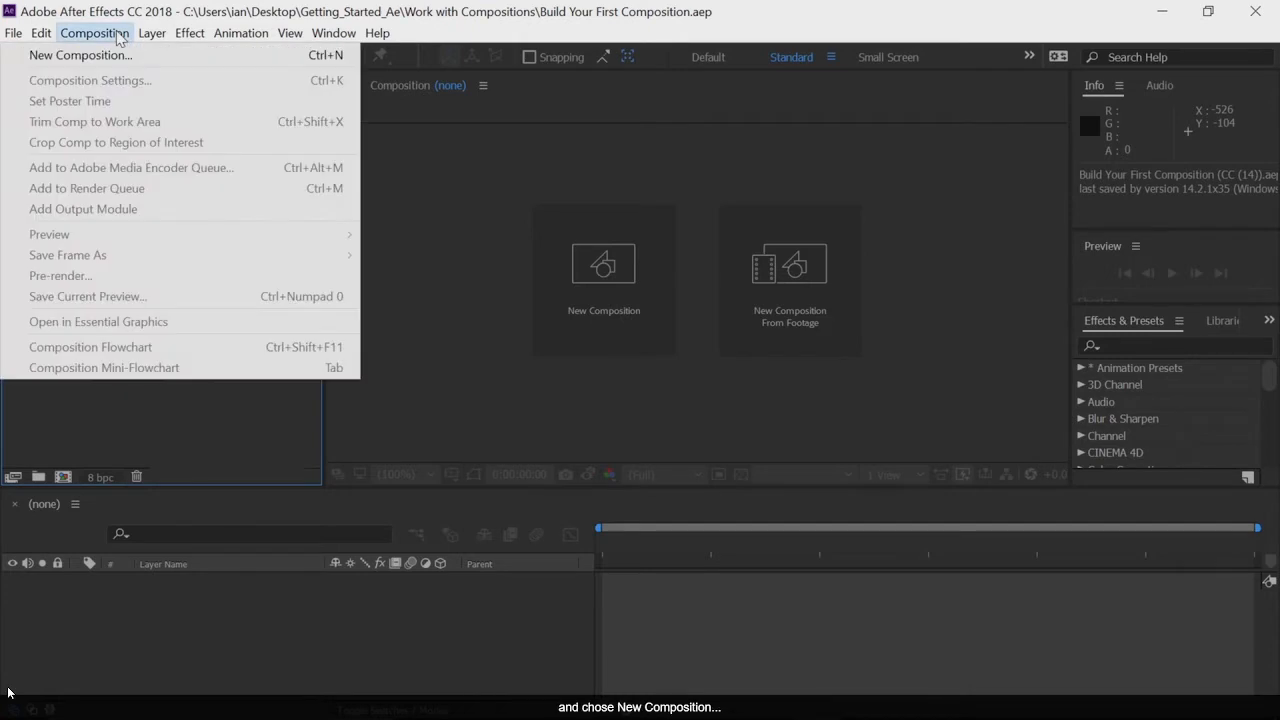
{"action": "left_click", "coordinate": [118, 56]}
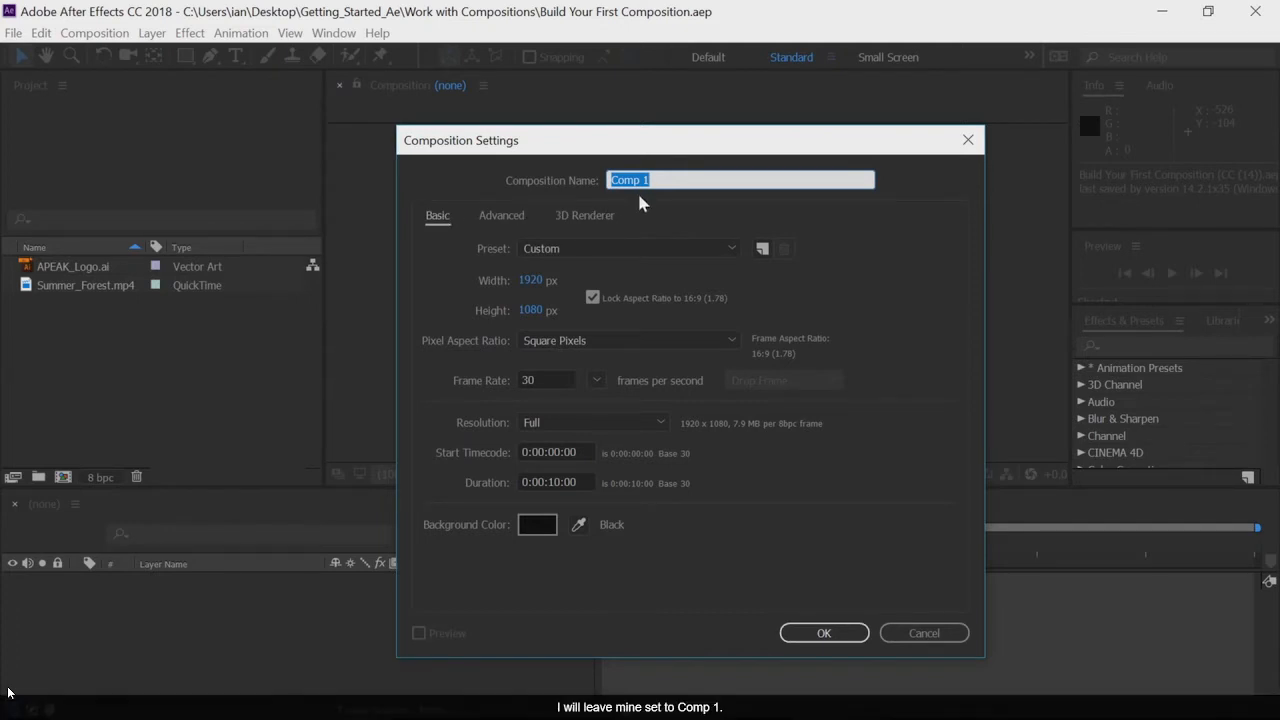
{"action": "left_click", "coordinate": [637, 249]}
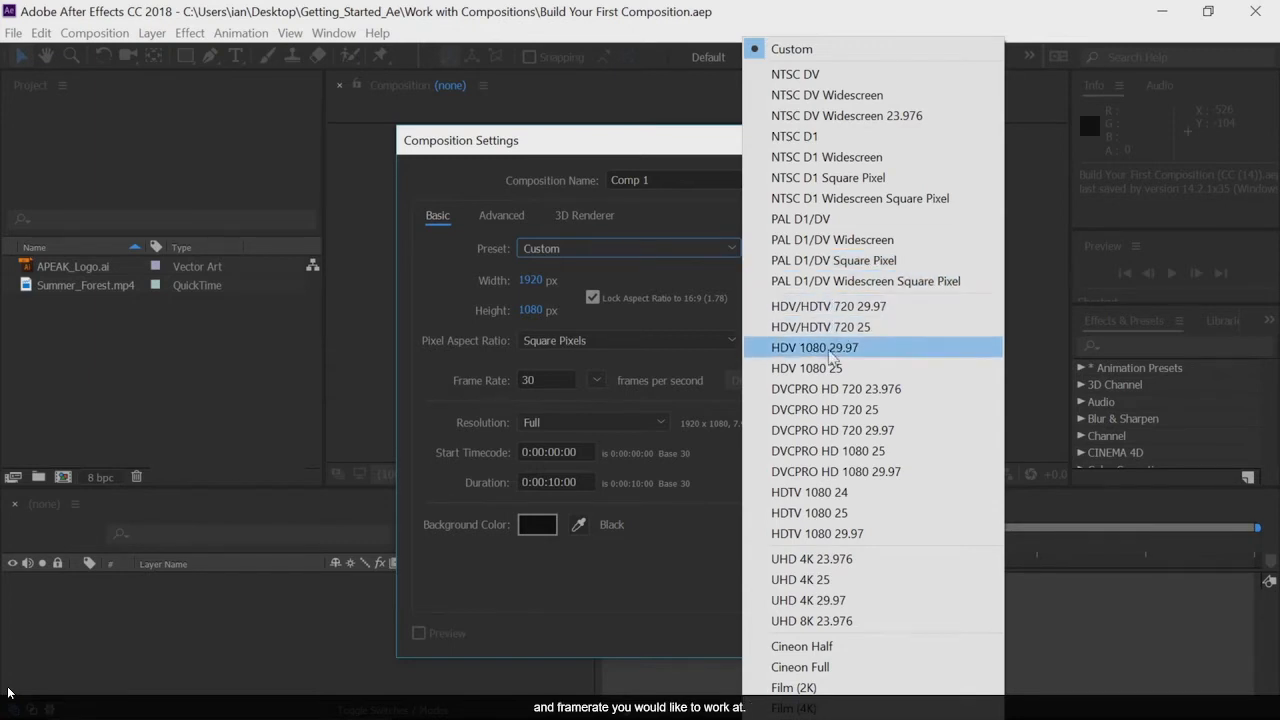
{"action": "left_click", "coordinate": [700, 271]}
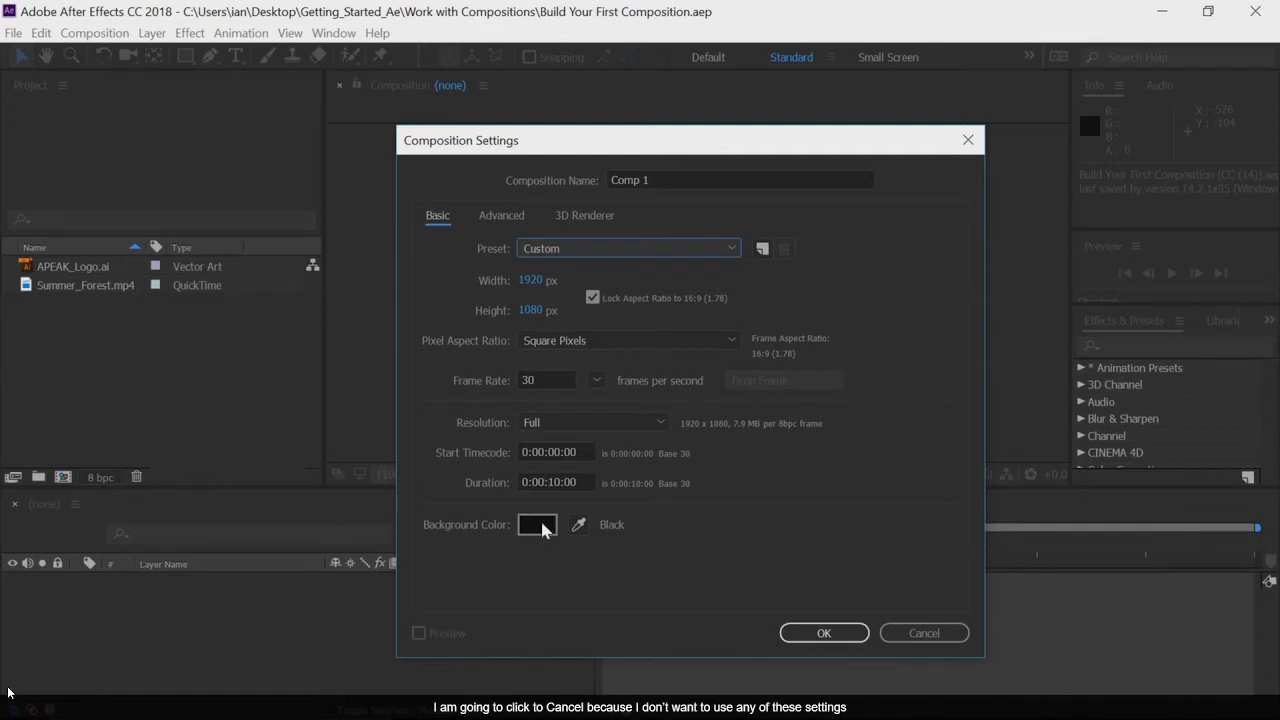
{"action": "left_click", "coordinate": [898, 632]}
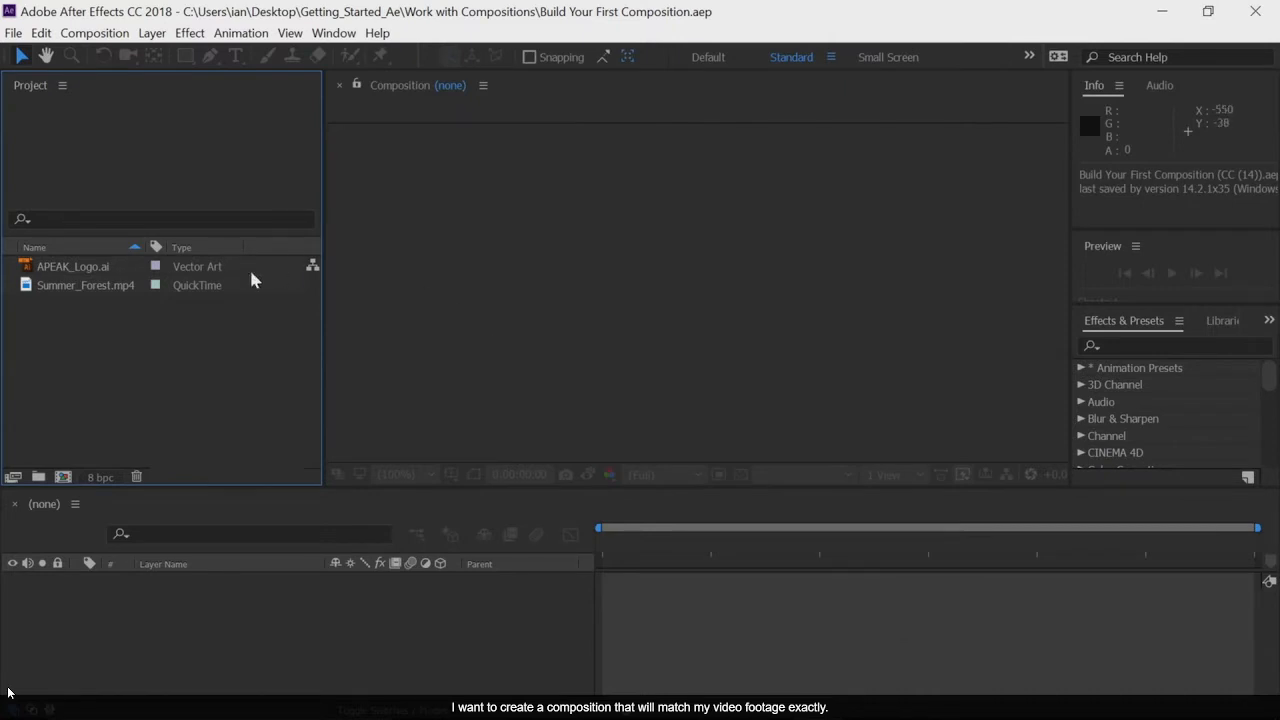
Step: Create a composition from the Summer_Forest.mp4 footage so that it takes on the clip's own settings
{"action": "left_click", "coordinate": [28, 291]}
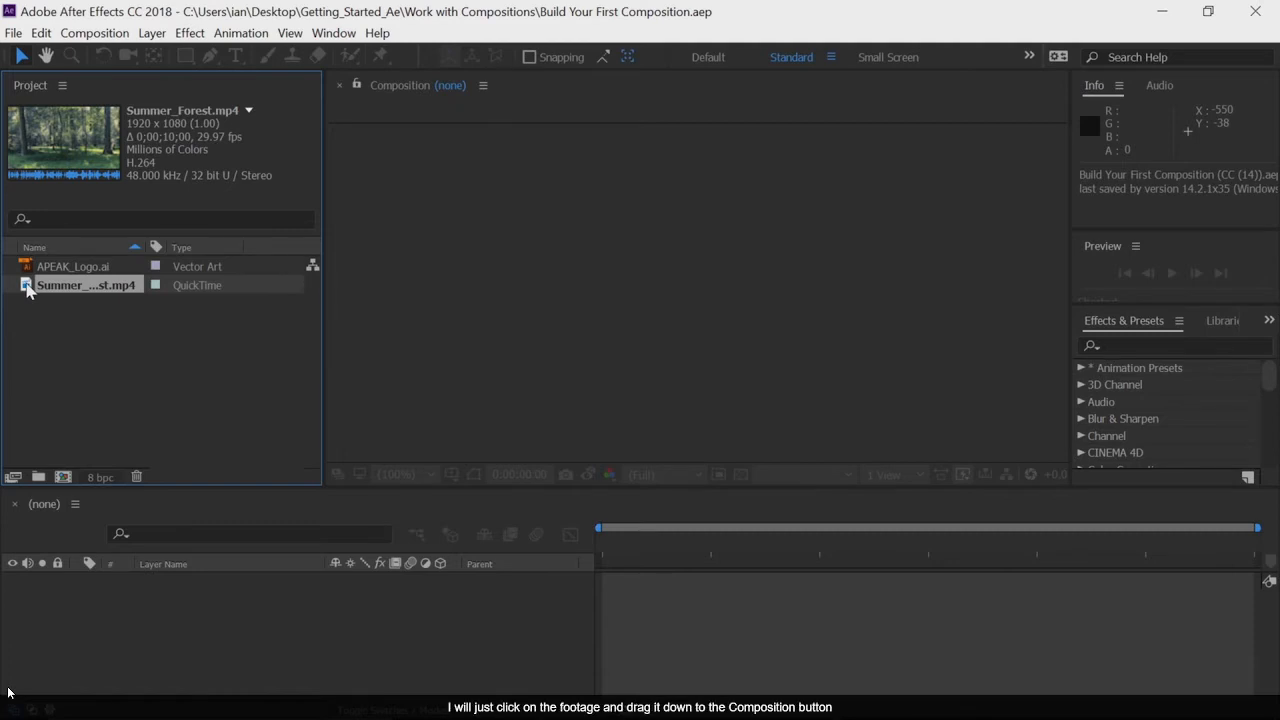
{"action": "left_click_drag", "start_coordinate": [27, 287], "coordinate": [62, 478]}
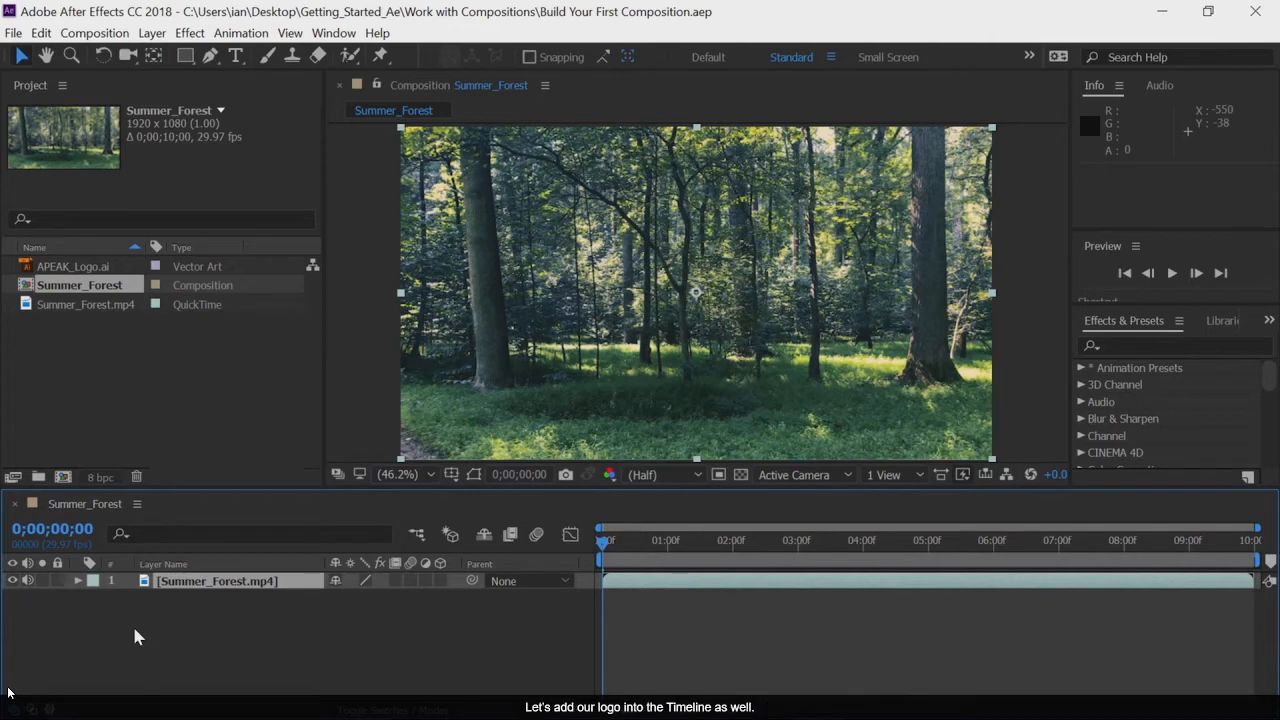
Step: Add APEAK_Logo.ai as a layer above the forest footage and move the current time to 0;00;02;00
{"action": "left_click", "coordinate": [27, 268]}
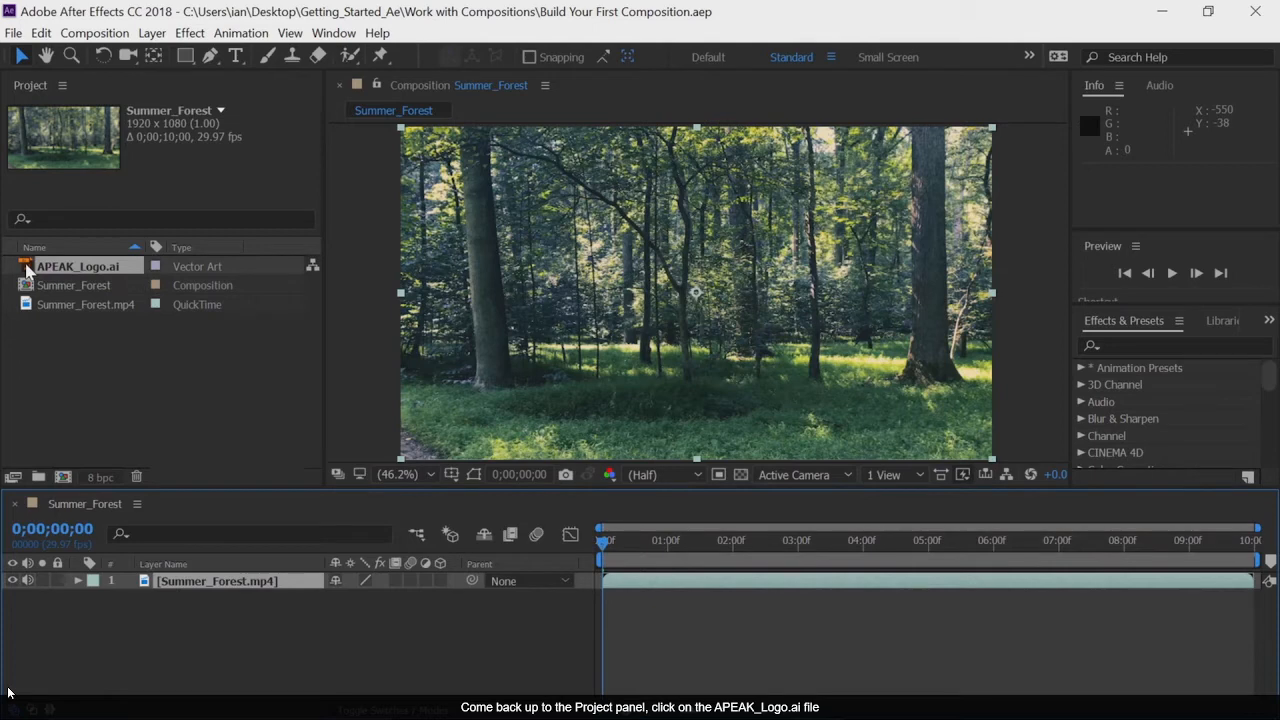
{"action": "left_click_drag", "start_coordinate": [27, 268], "coordinate": [126, 583]}
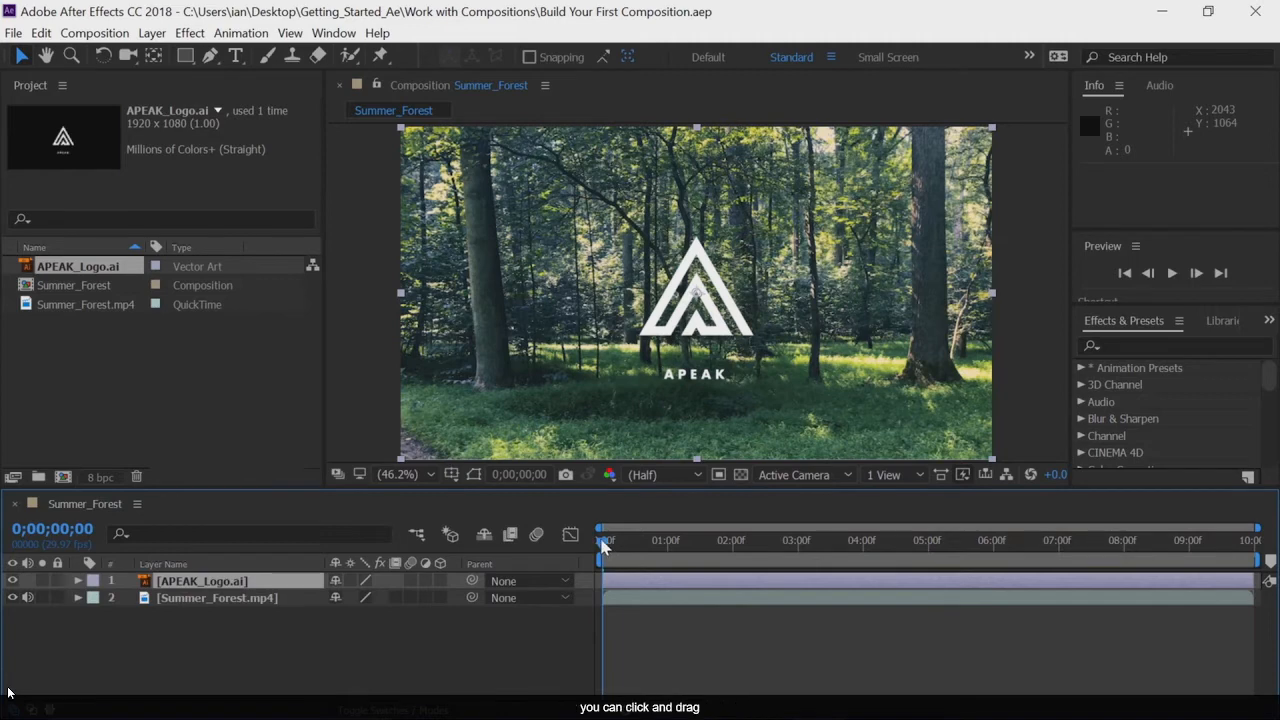
{"action": "left_click_drag", "start_coordinate": [604, 545], "coordinate": [731, 555]}
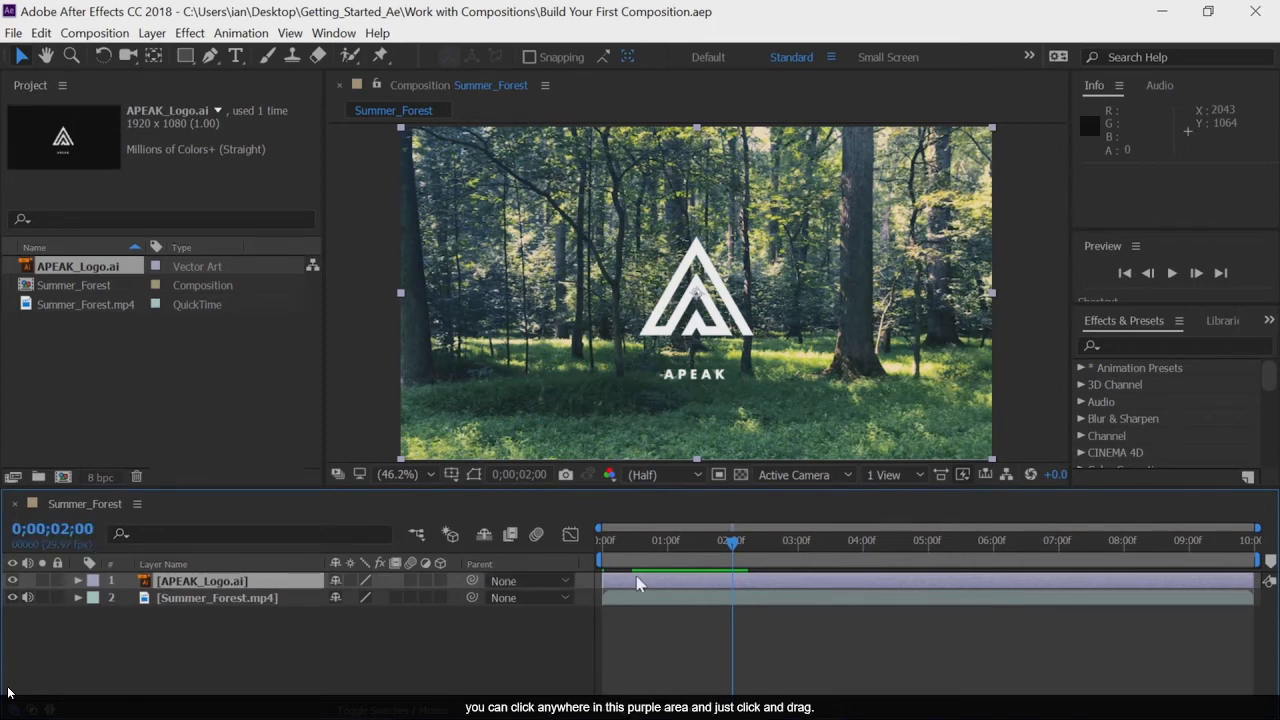
Step: Try shifting the whole APEAK_Logo.ai layer to start at 0;00;01;00, and undo the shift
{"action": "left_click_drag", "start_coordinate": [636, 576], "coordinate": [675, 580]}
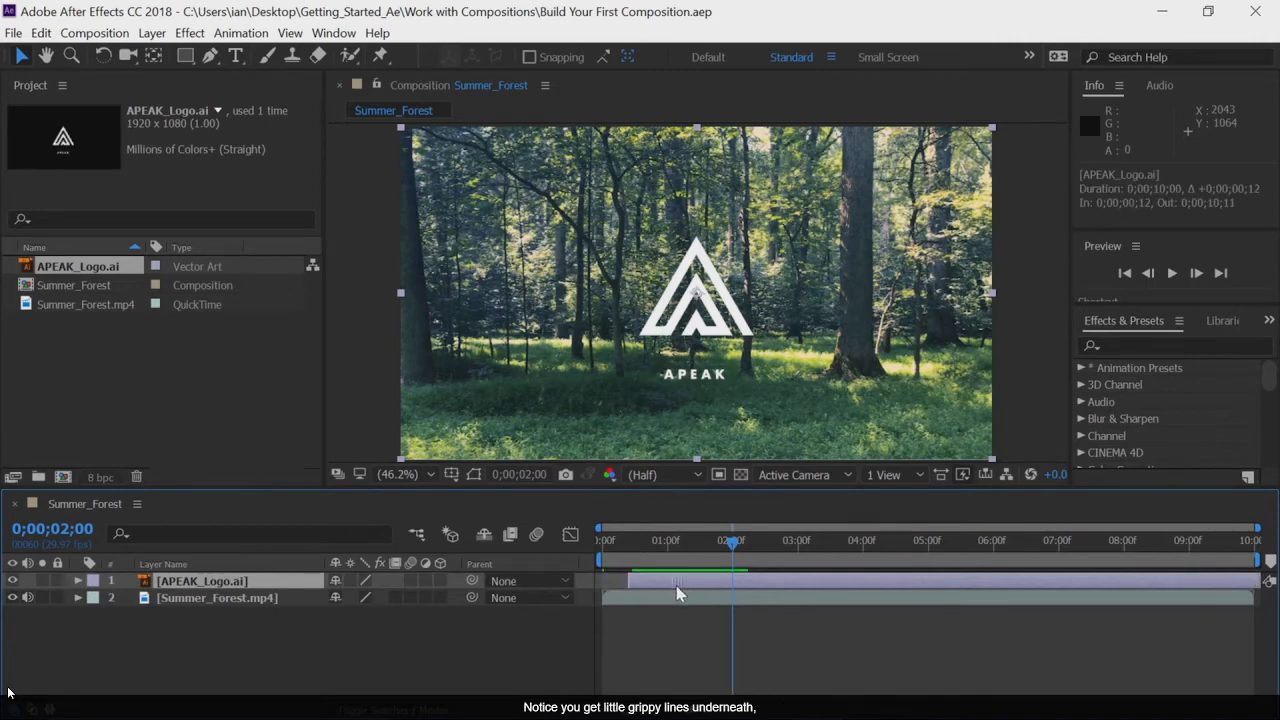
{"action": "mouse_move", "coordinate": [676, 585]}
{"action": "left_mouse_down"}
{"action": "mouse_move", "coordinate": [665, 585]}
{"action": "mouse_move", "coordinate": [697, 580]}
{"action": "left_mouse_up"}
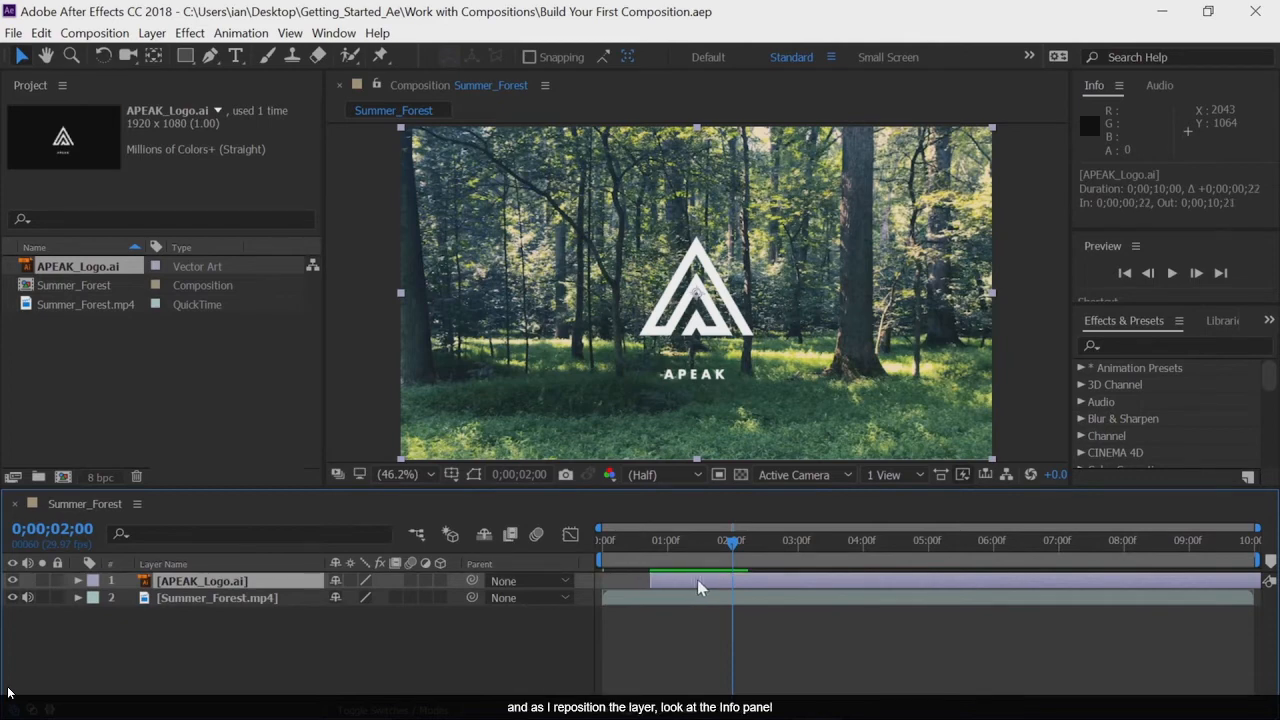
{"action": "left_click_drag", "start_coordinate": [697, 579], "coordinate": [716, 586]}
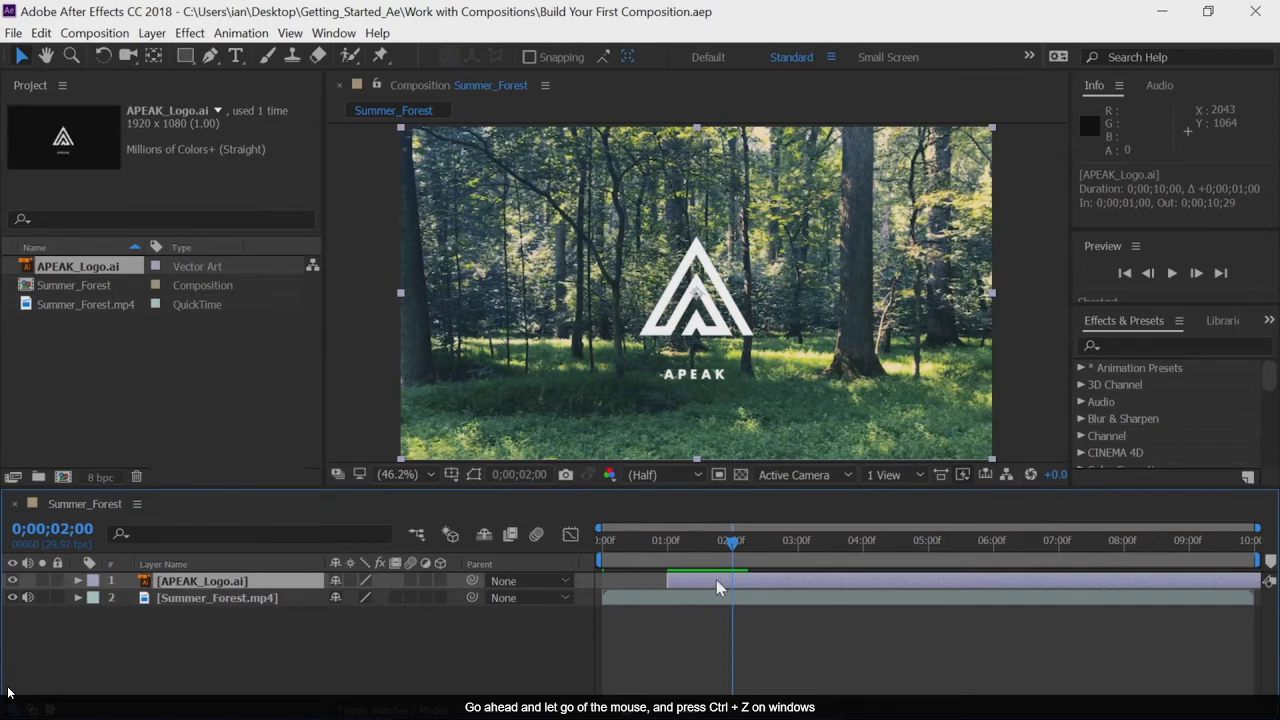
{"action": "key", "text": "ctrl+z"}
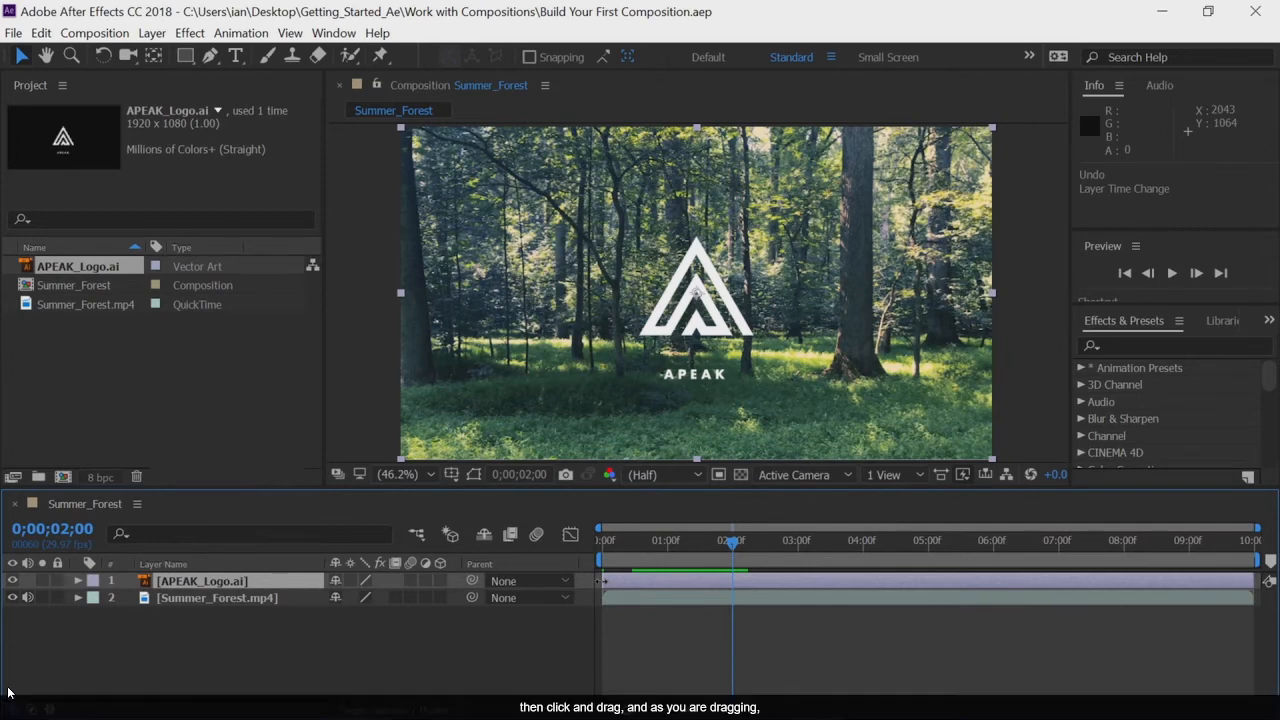
Step: Trim the start of the APEAK_Logo.ai layer to the current time at 0;00;02;00
{"action": "left_click_drag", "start_coordinate": [603, 580], "coordinate": [720, 582]}
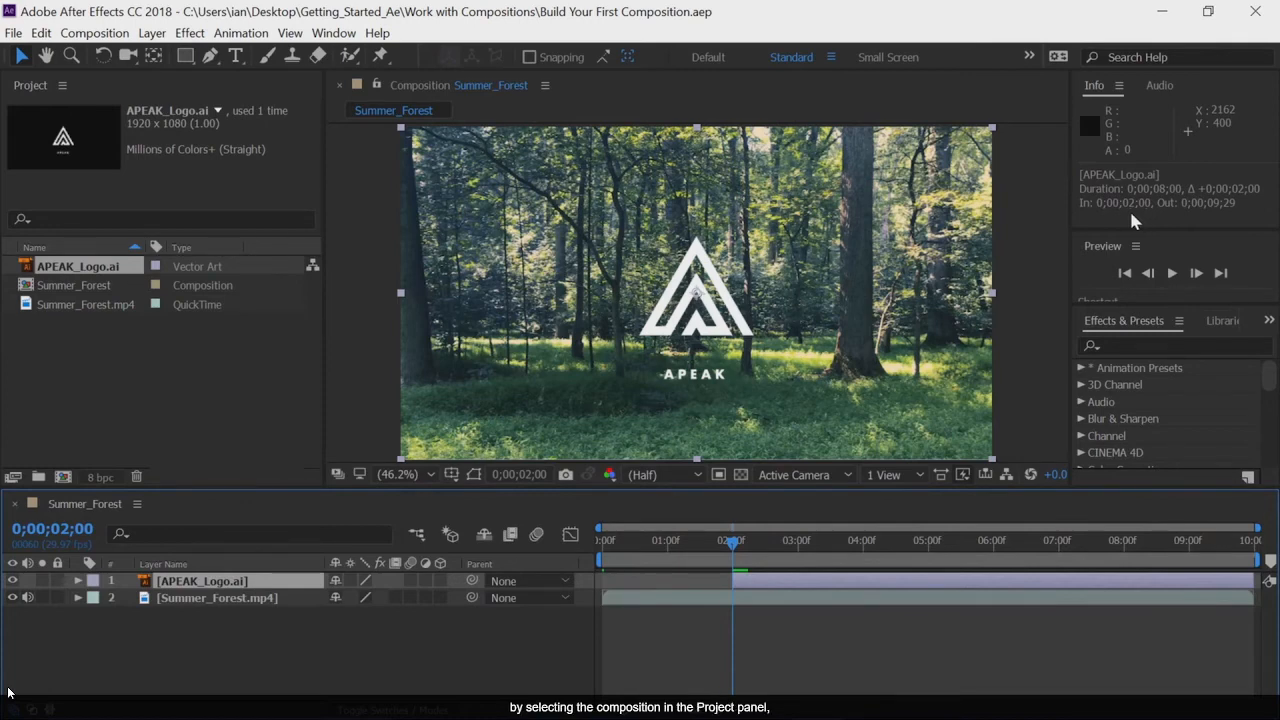
Step: Set the Summer_Forest composition's duration to 5 seconds in its composition settings
{"action": "left_click", "coordinate": [27, 288]}
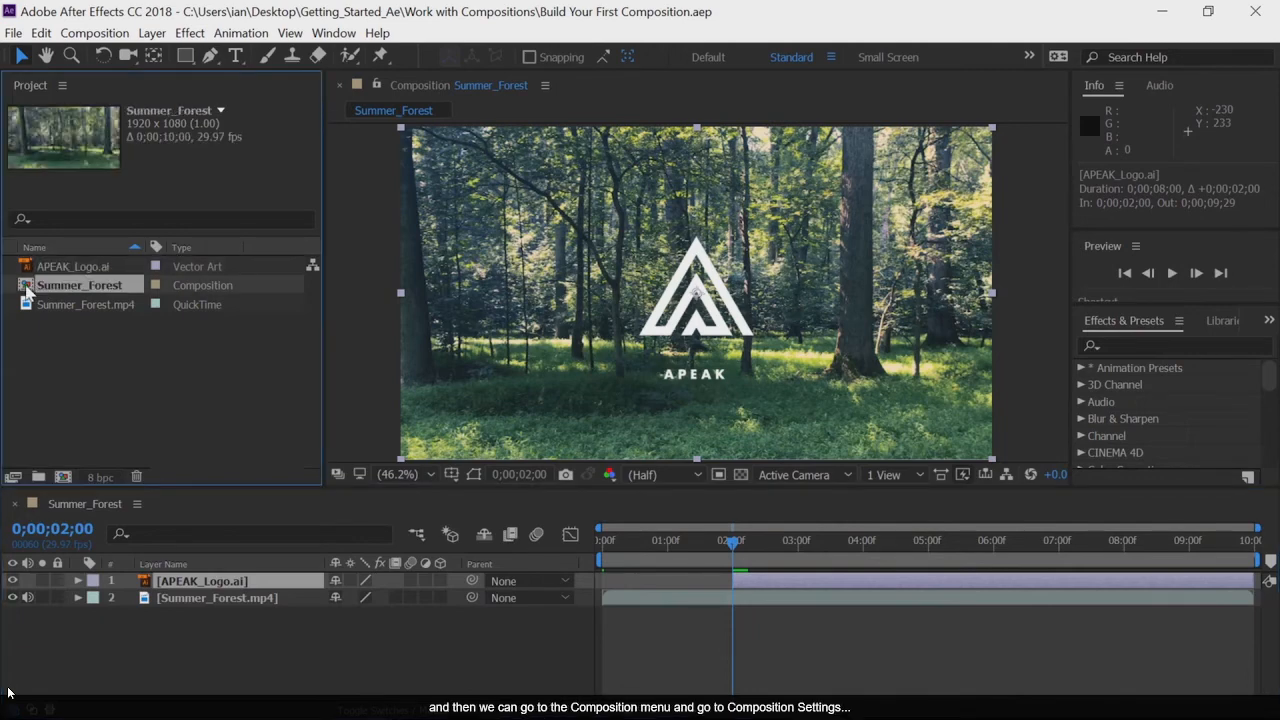
{"action": "left_click", "coordinate": [112, 36]}
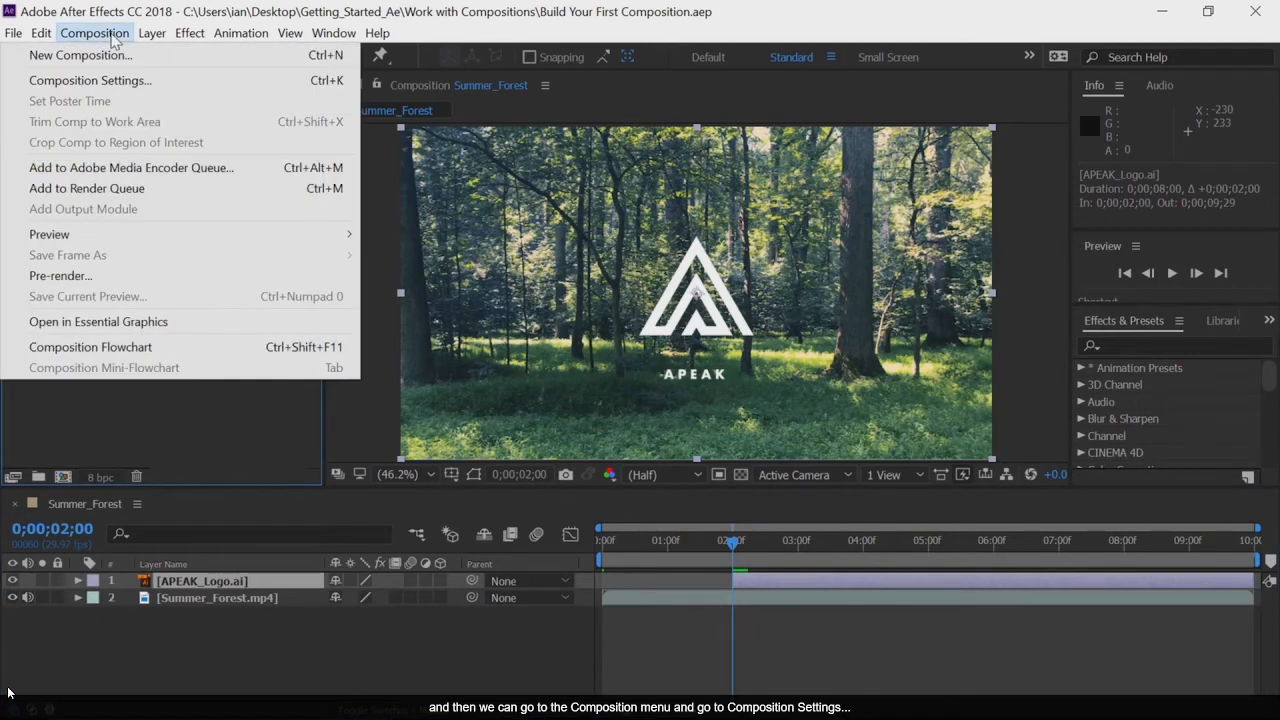
{"action": "left_click", "coordinate": [111, 82]}
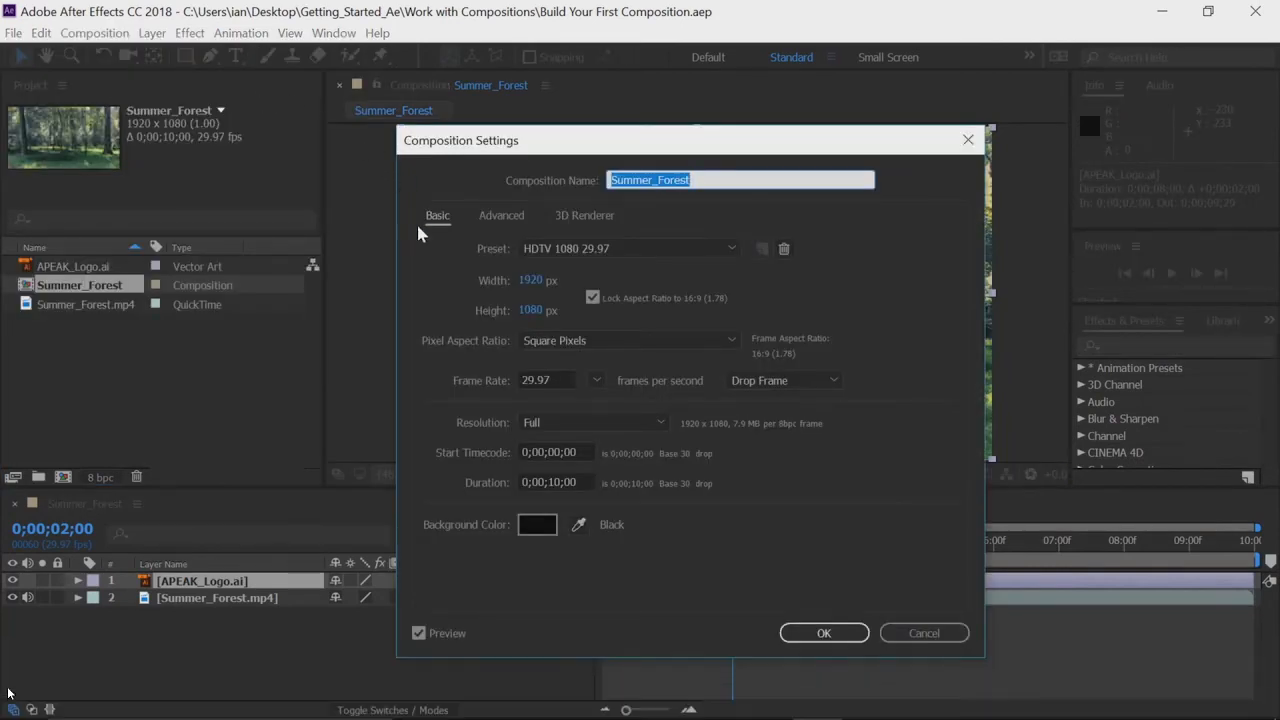
{"action": "left_click_drag", "start_coordinate": [580, 482], "coordinate": [489, 473]}
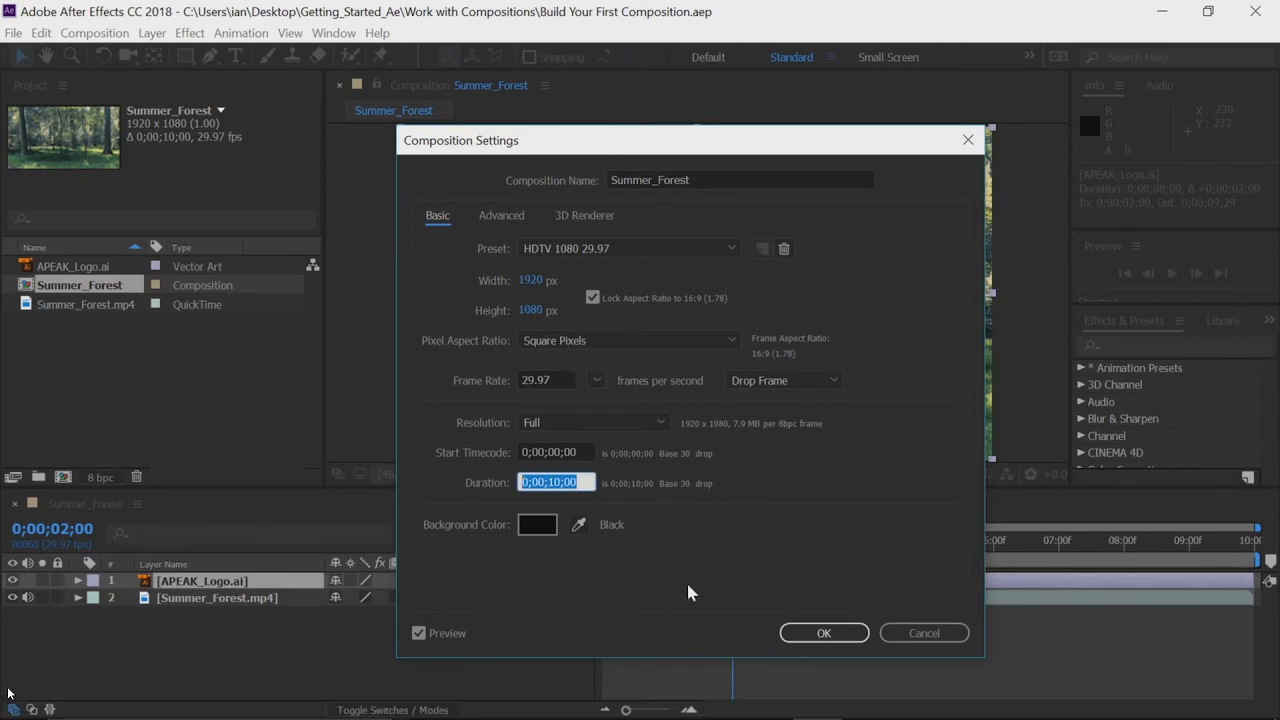
{"action": "type", "text": "500"}
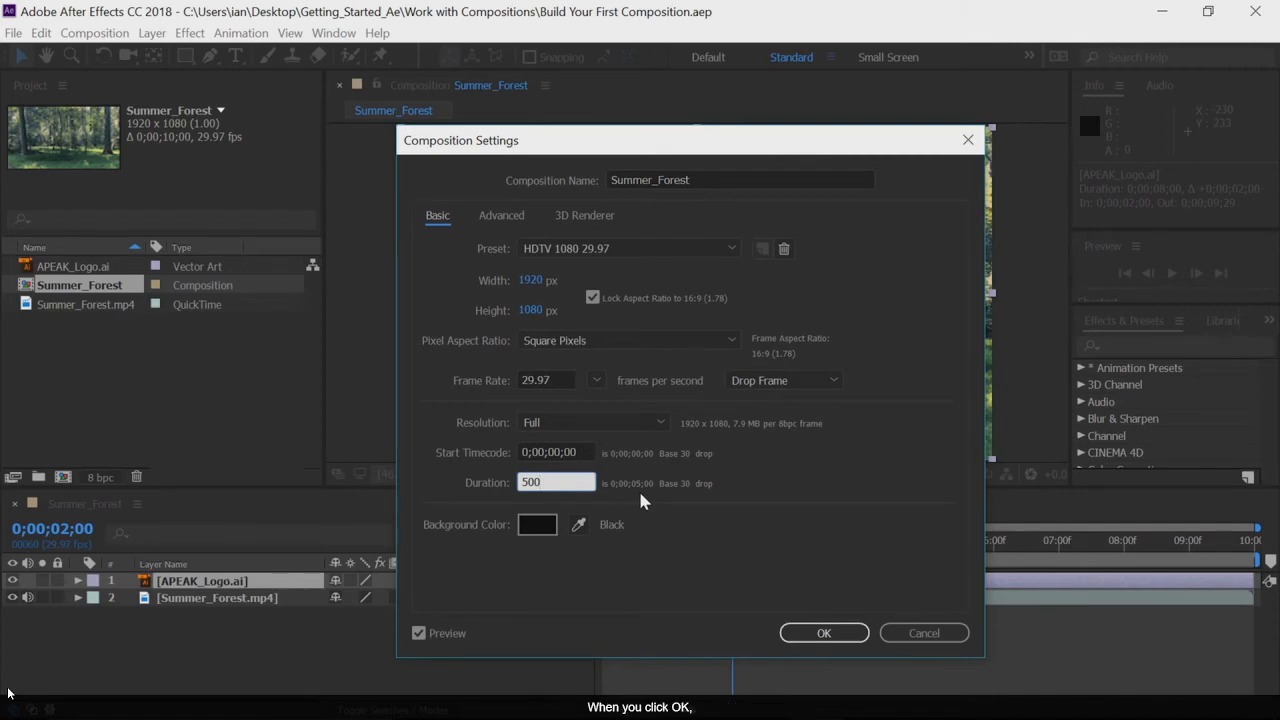
{"action": "left_click", "coordinate": [803, 634]}
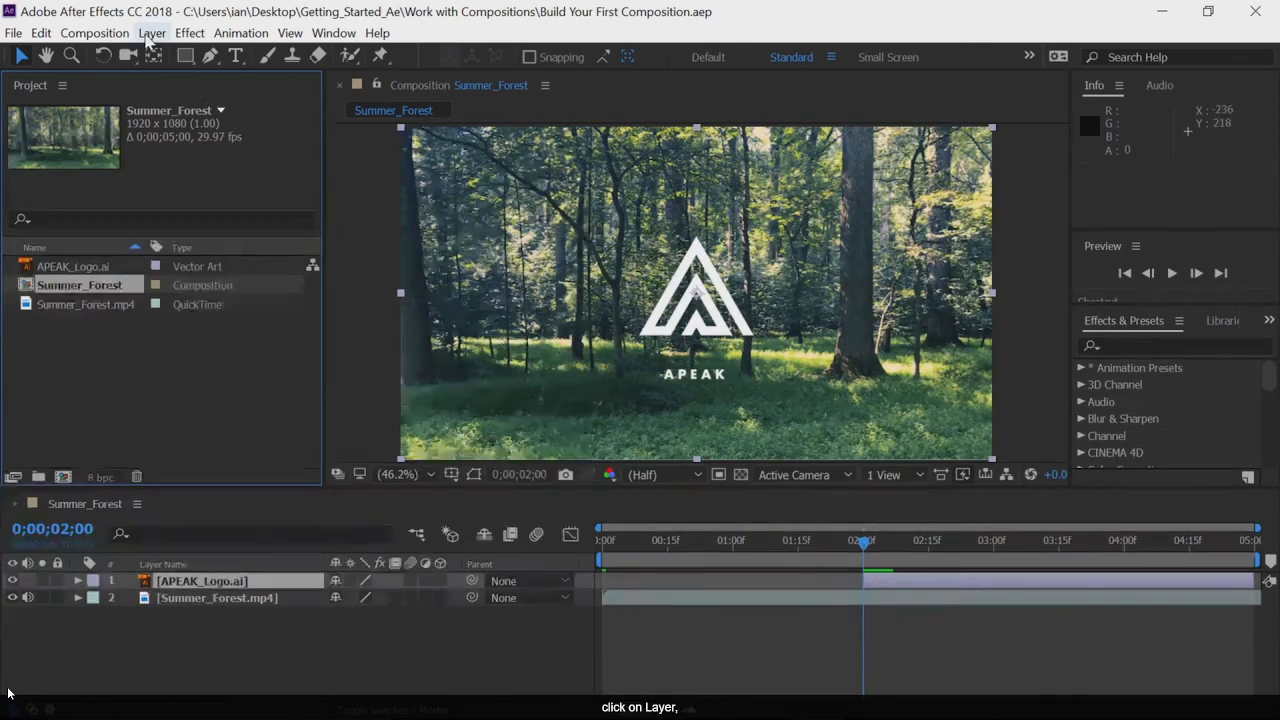
Step: Create a composition-sized solid layer named Green, with its color sampled from the forest footage
{"action": "left_click", "coordinate": [152, 33]}
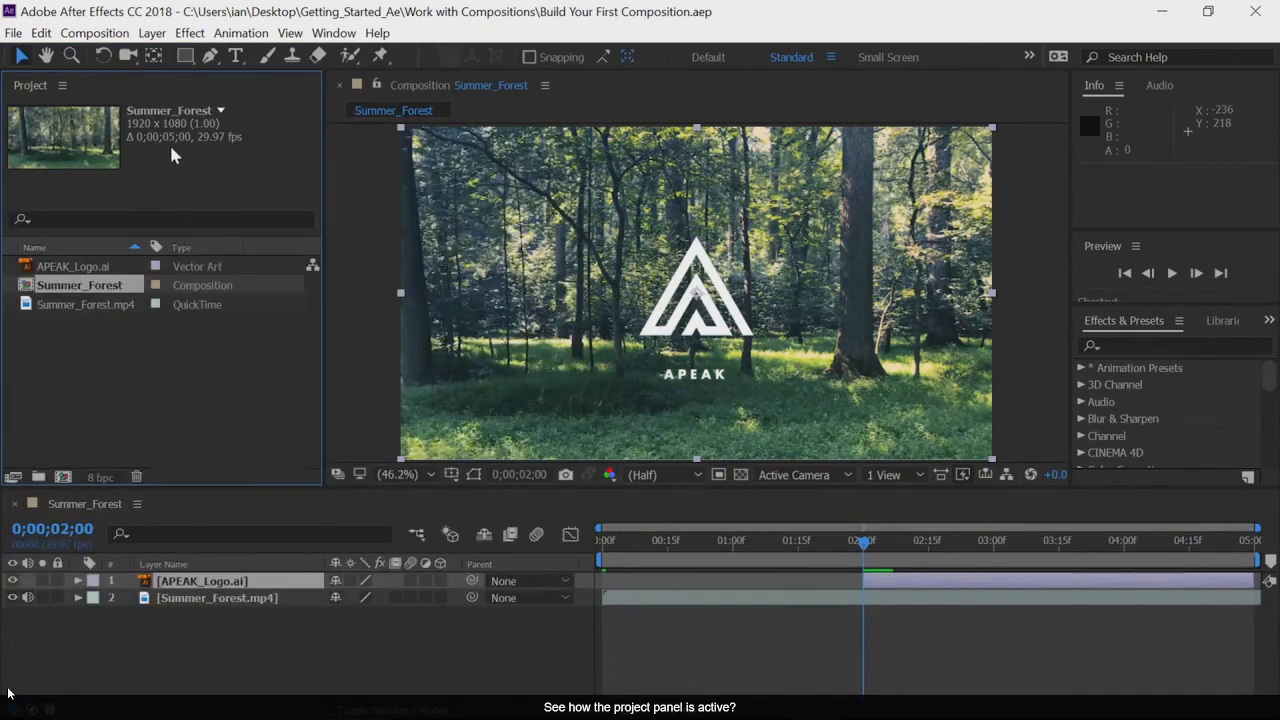
{"action": "left_click", "coordinate": [193, 655]}
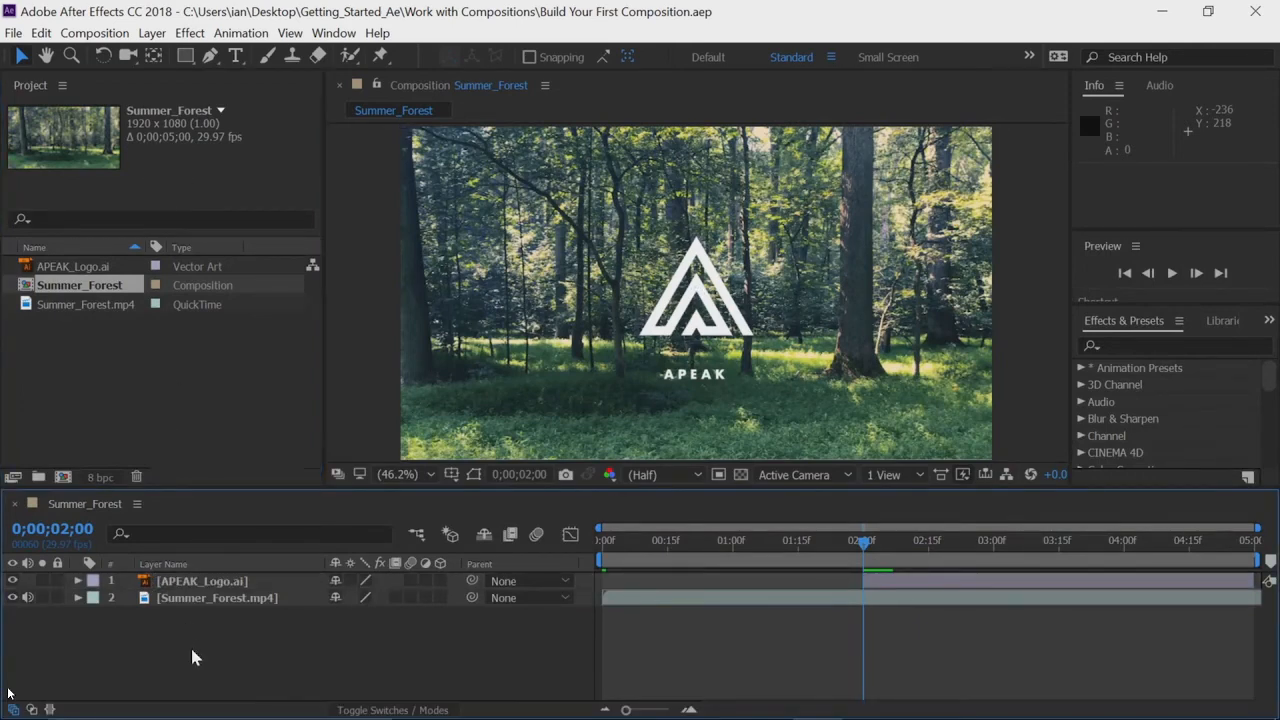
{"action": "left_click", "coordinate": [151, 36]}
{"action": "mouse_move", "coordinate": [157, 60]}
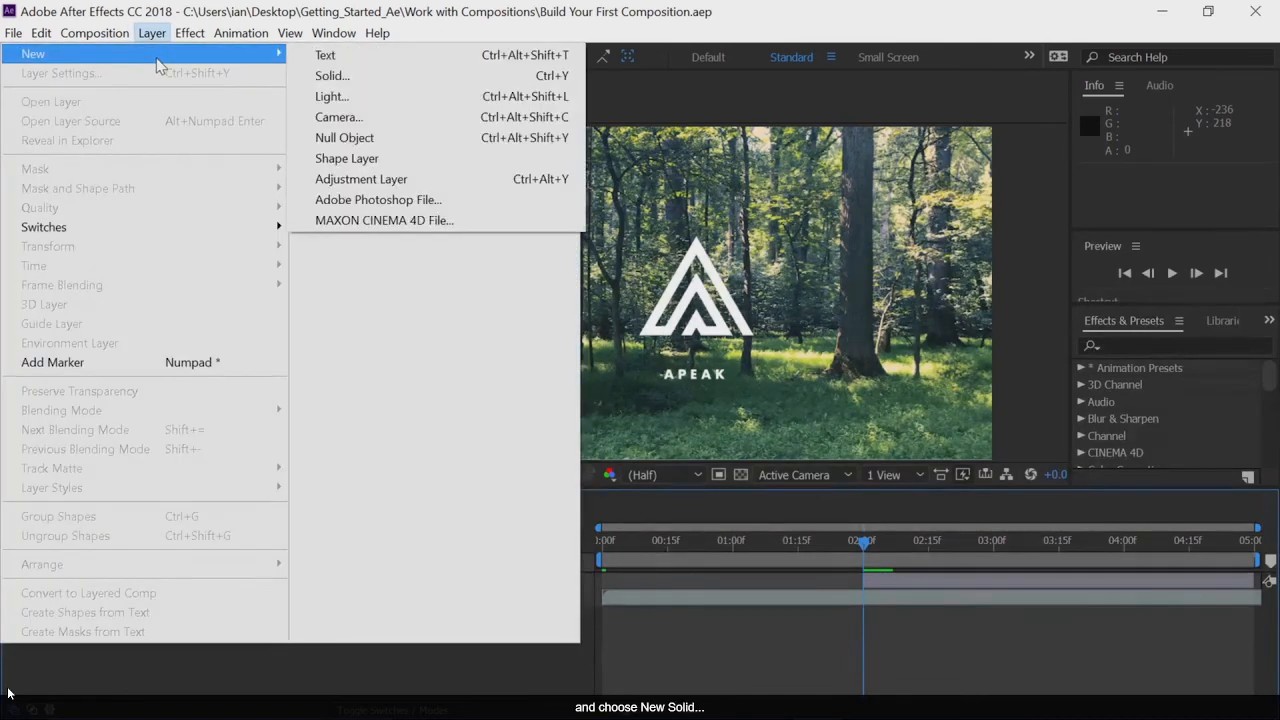
{"action": "left_click", "coordinate": [348, 80]}
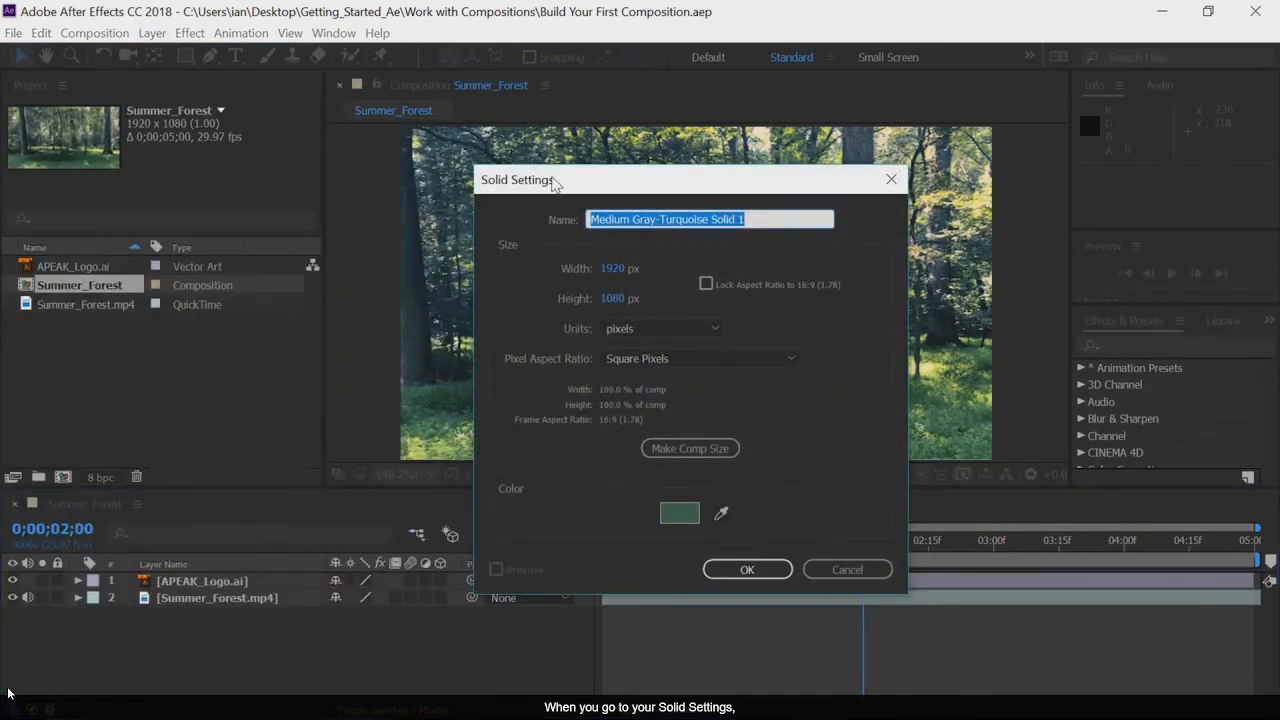
{"action": "left_click", "coordinate": [676, 451]}
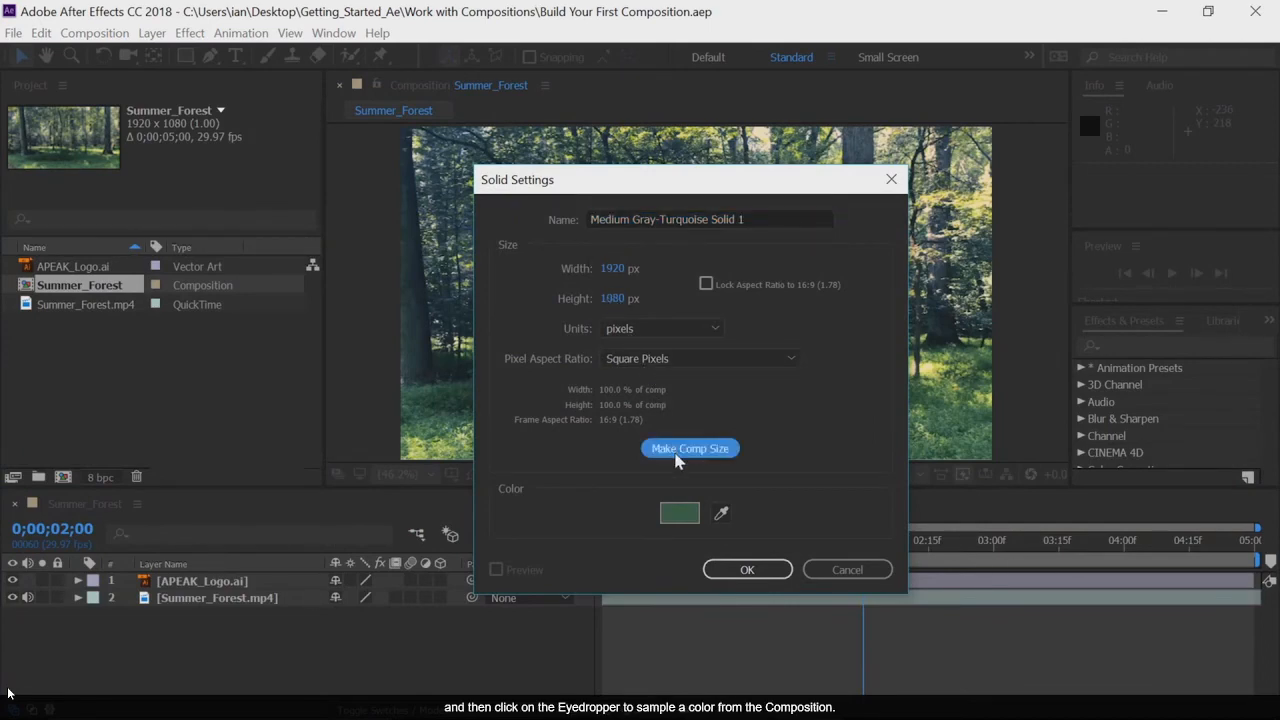
{"action": "left_click", "coordinate": [720, 513]}
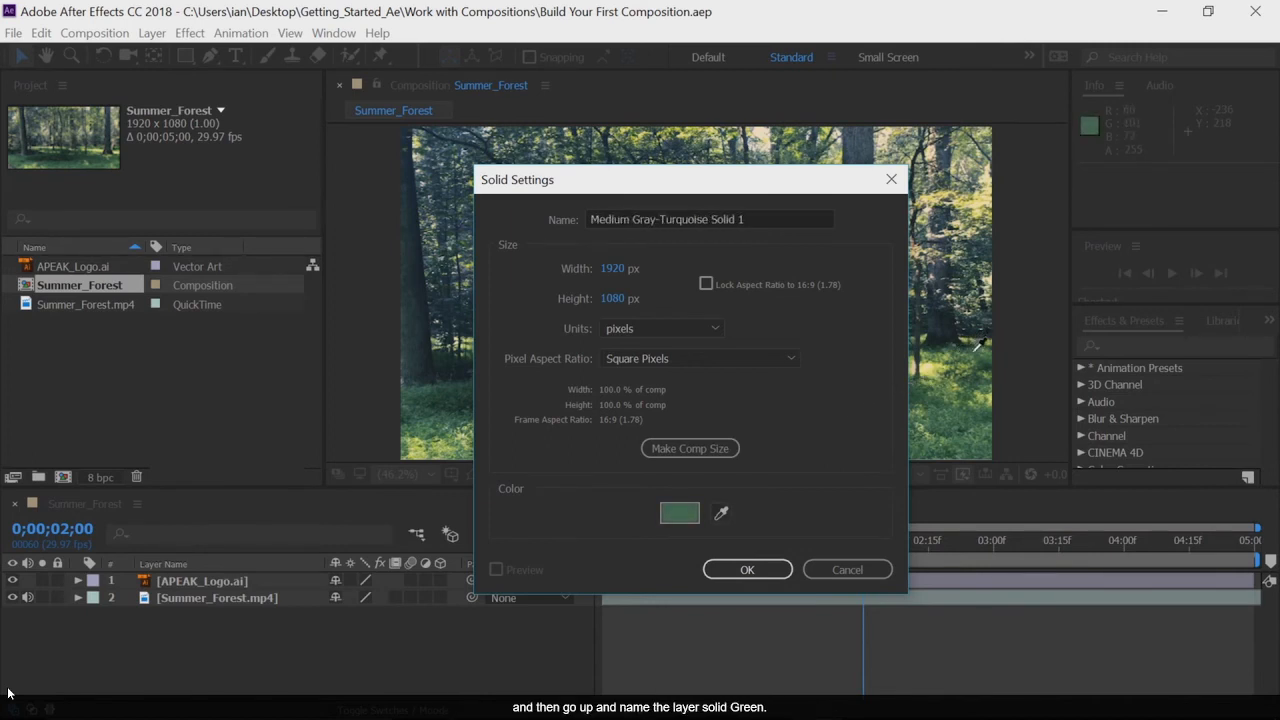
{"action": "left_click", "coordinate": [978, 344]}
{"action": "left_click", "coordinate": [761, 219]}
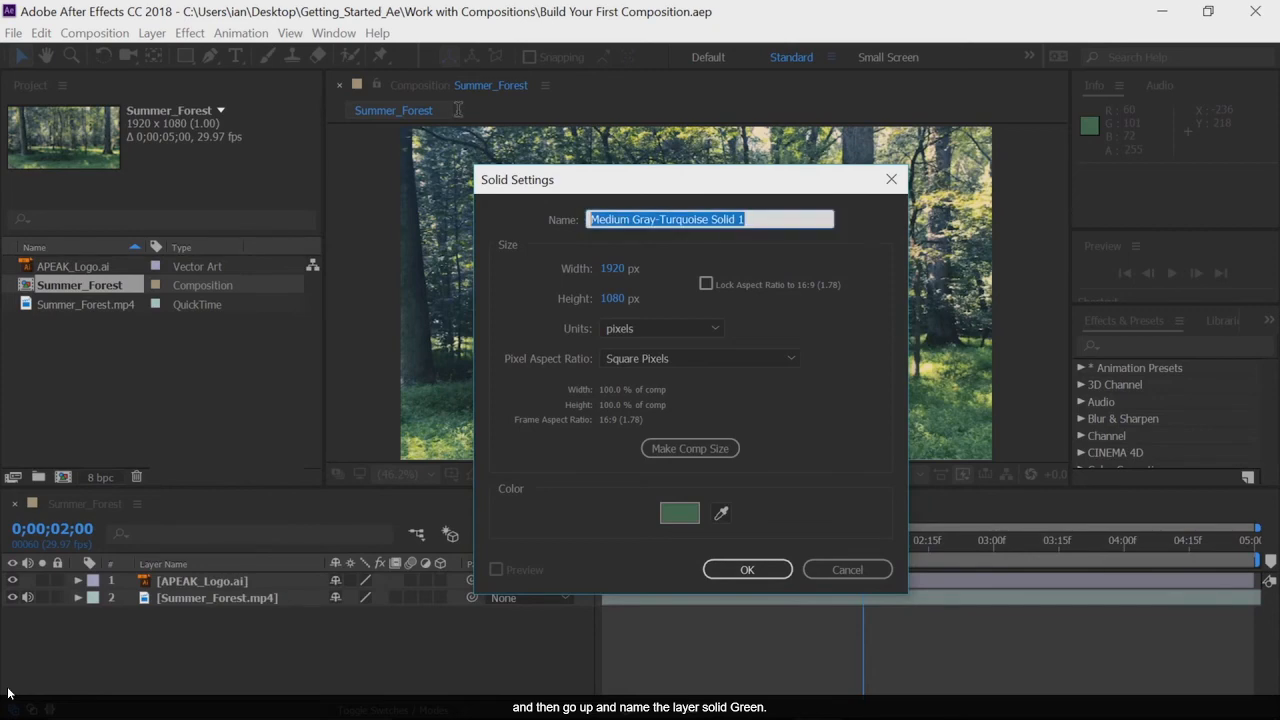
{"action": "type", "text": "Green"}
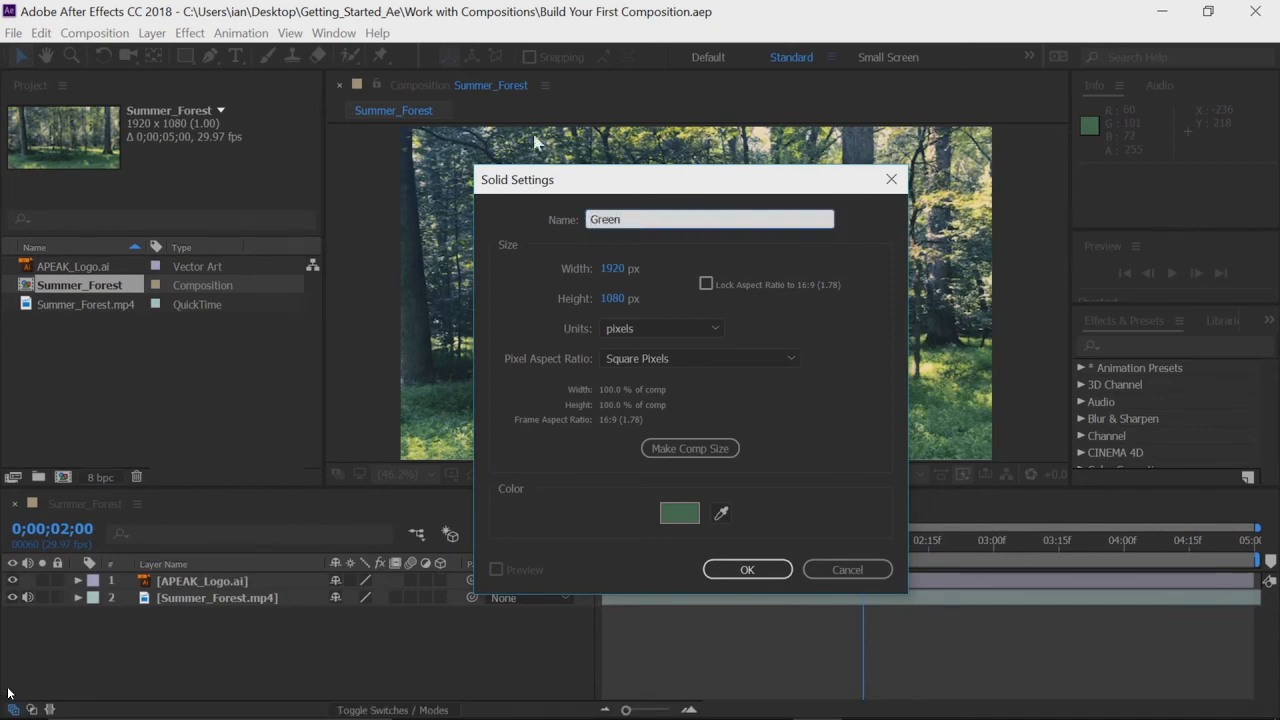
{"action": "left_click", "coordinate": [747, 569]}
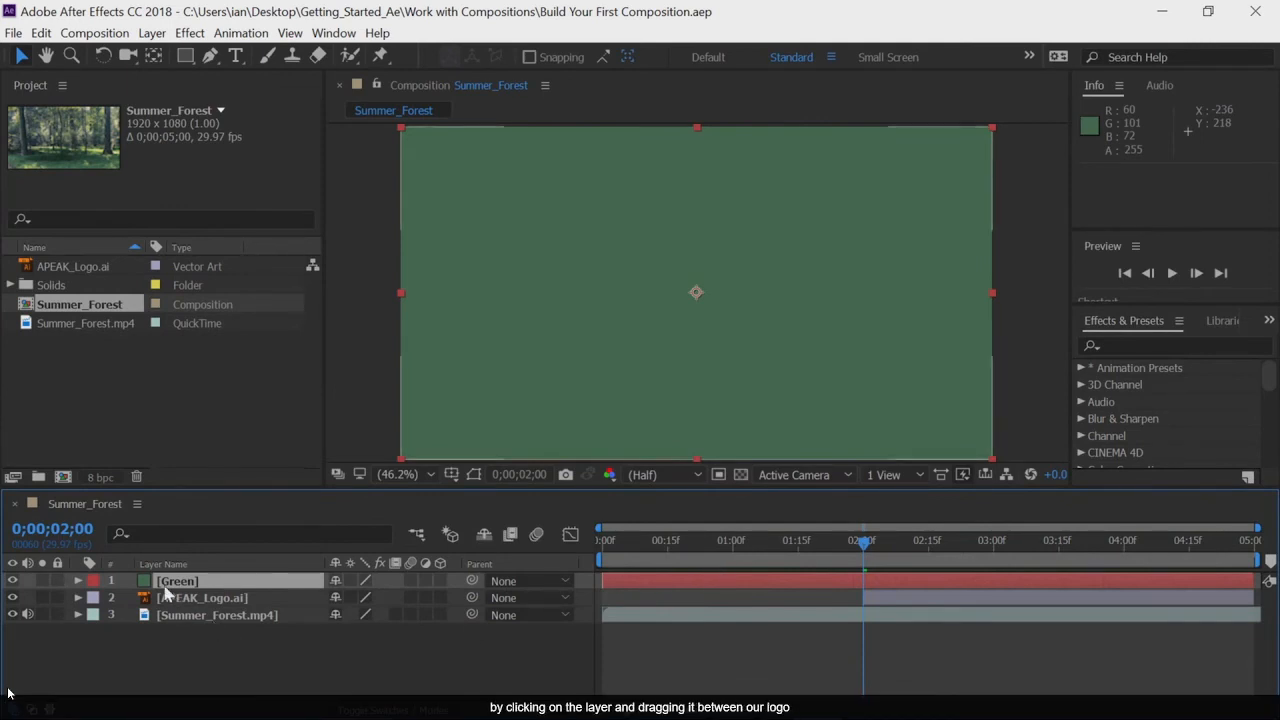
Step: Place the Green layer between the logo and the forest footage and set its opacity to 80%
{"action": "left_click_drag", "start_coordinate": [150, 581], "coordinate": [156, 612]}
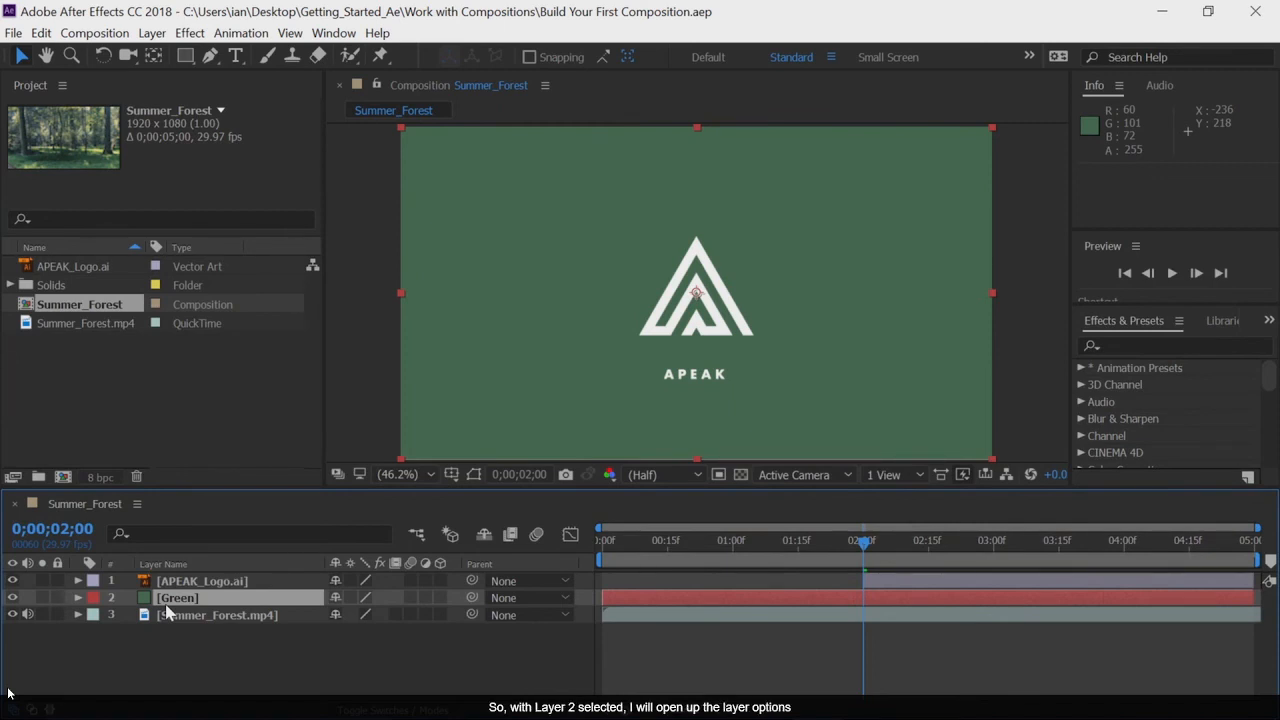
{"action": "left_click", "coordinate": [79, 600]}
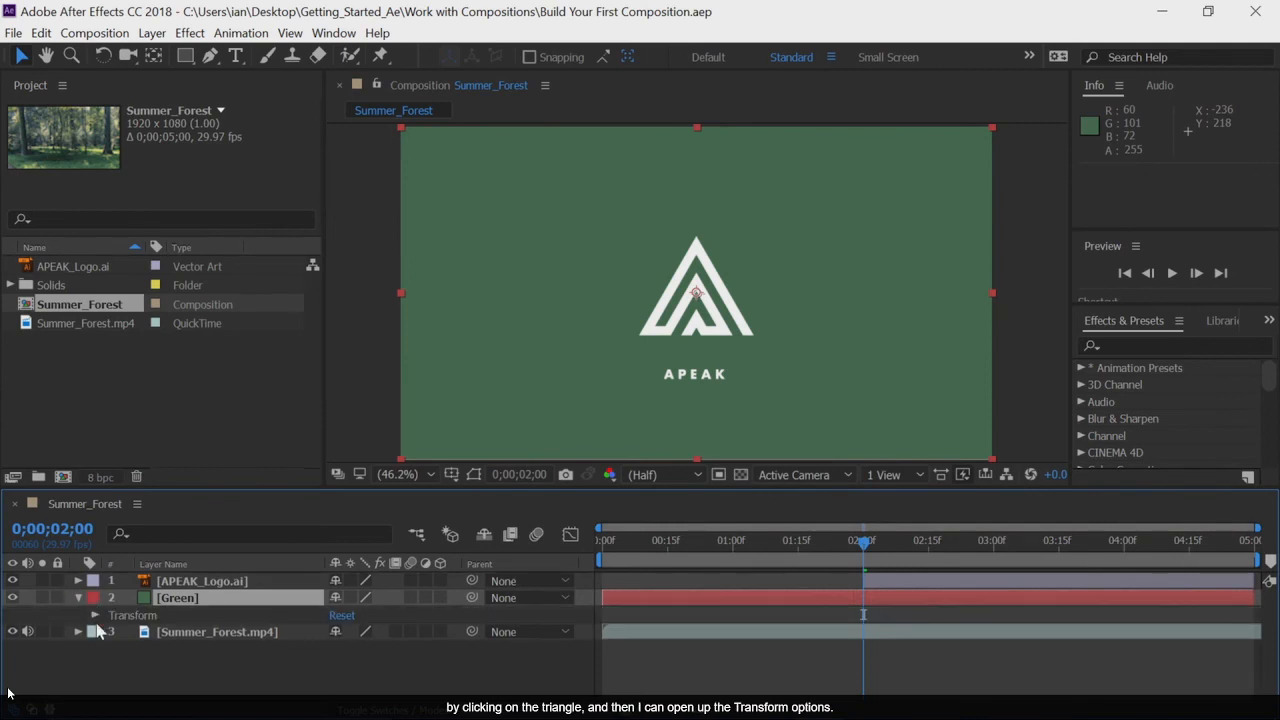
{"action": "left_click", "coordinate": [96, 616]}
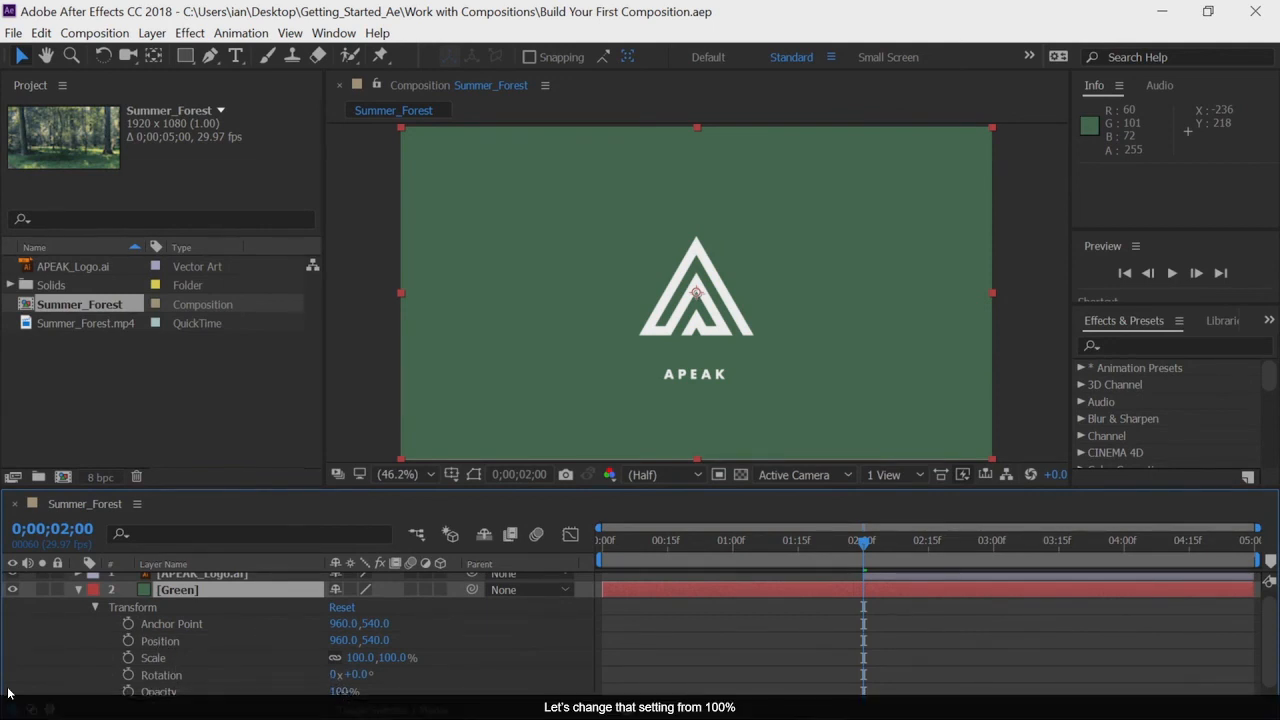
{"action": "left_click", "coordinate": [343, 691]}
{"action": "type", "text": "80"}
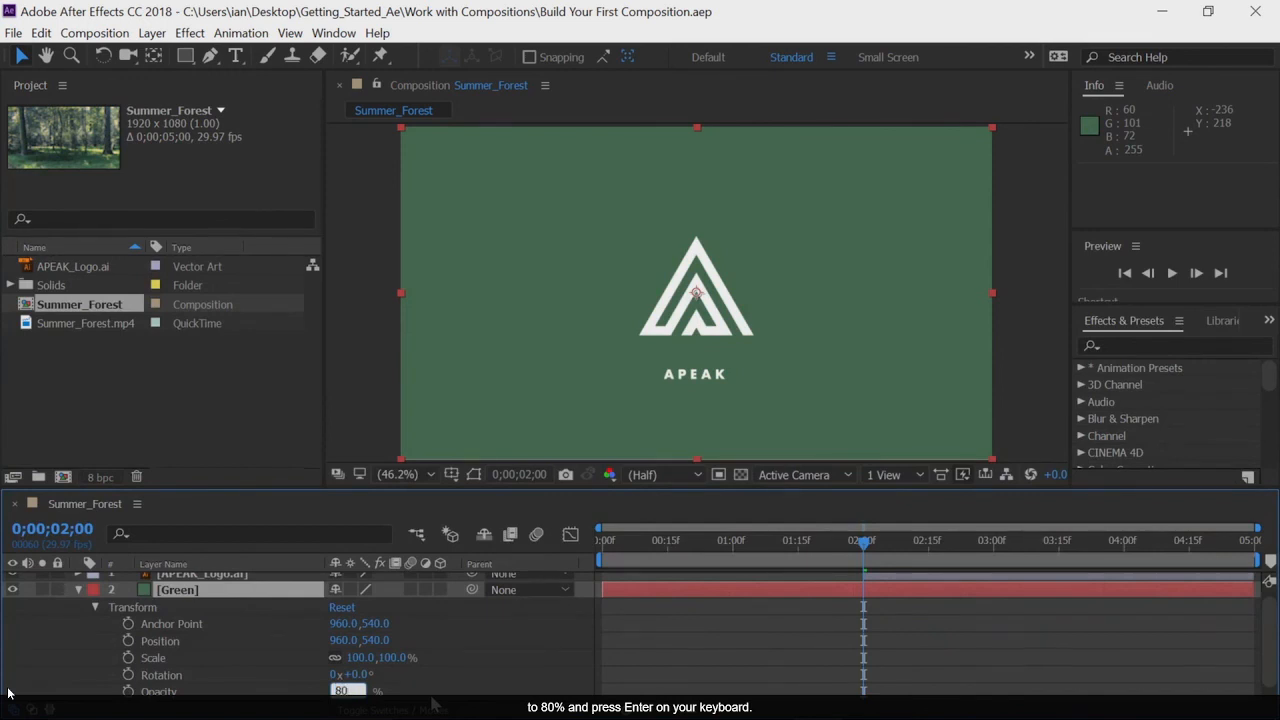
{"action": "key", "text": "Return"}
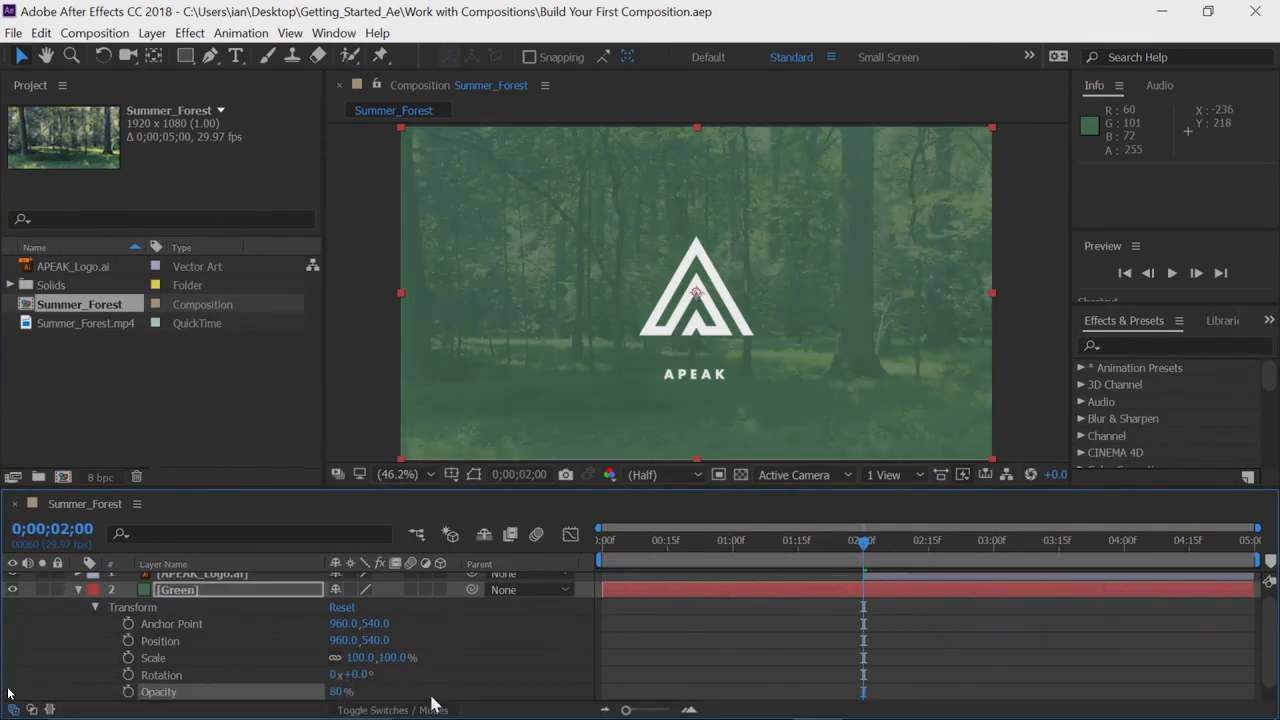
{"action": "left_click", "coordinate": [79, 591]}
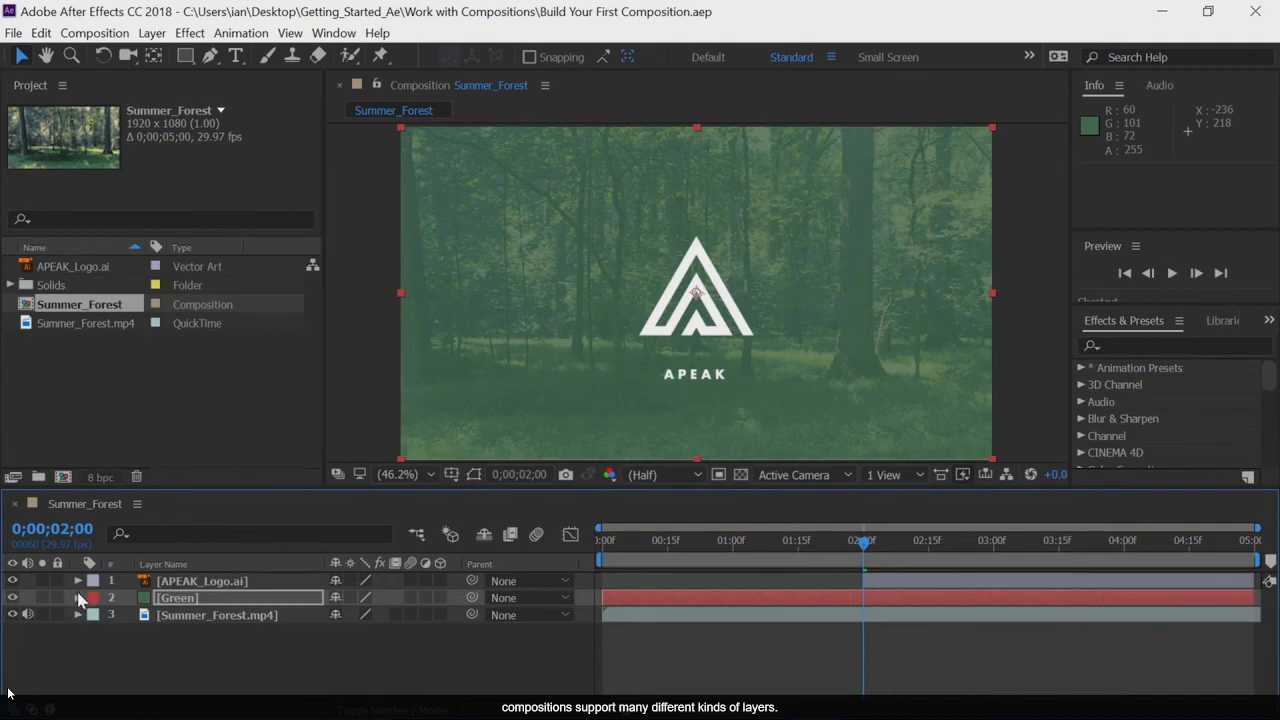